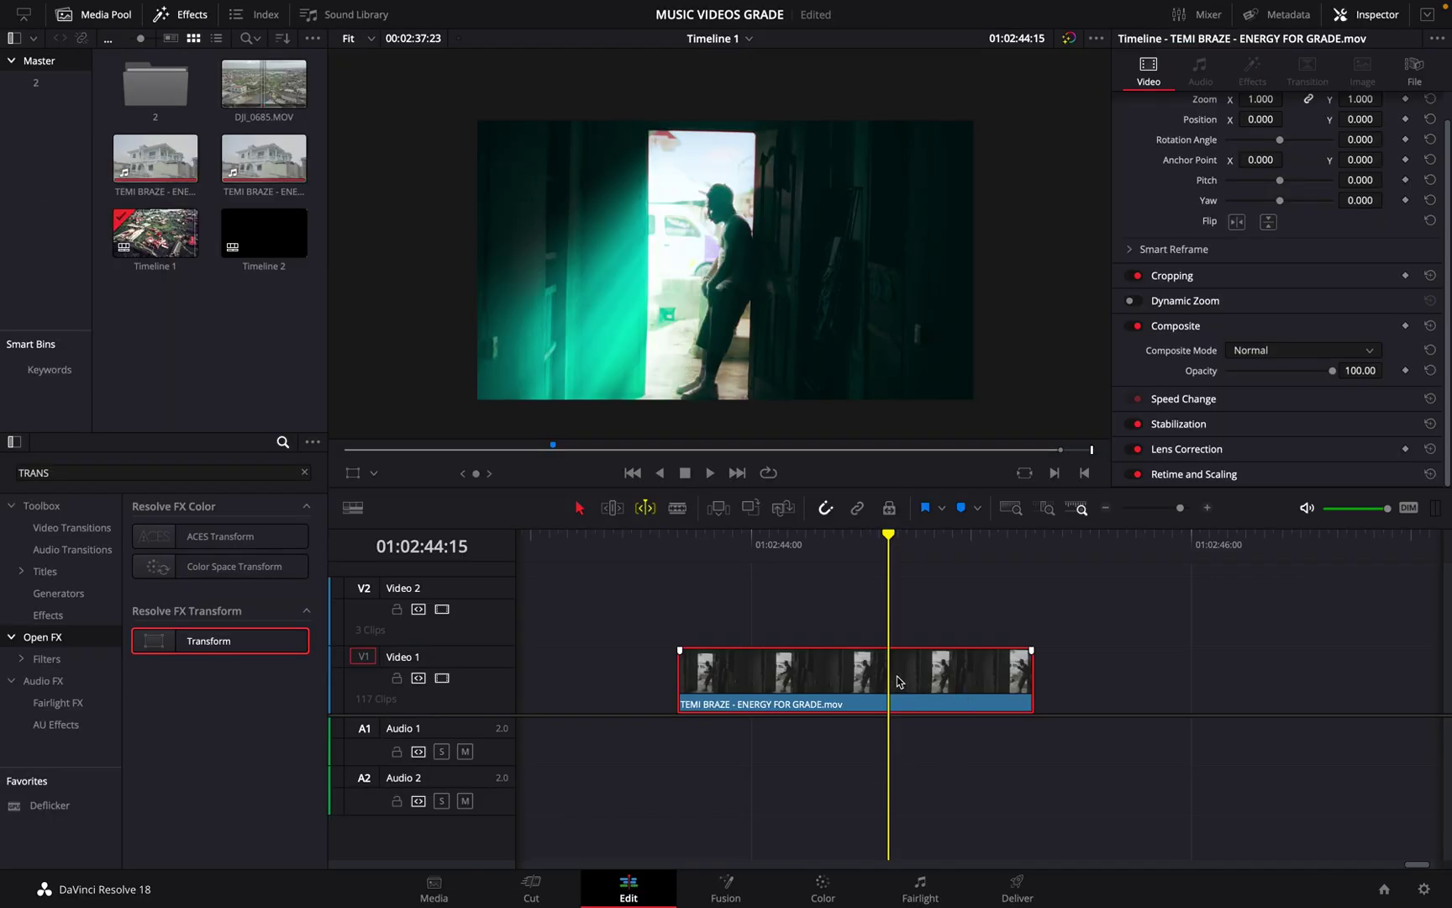
Step: Switch to the Color page to view node 12's existing Light Rays grade on the doorway clip
left_click(826, 889)
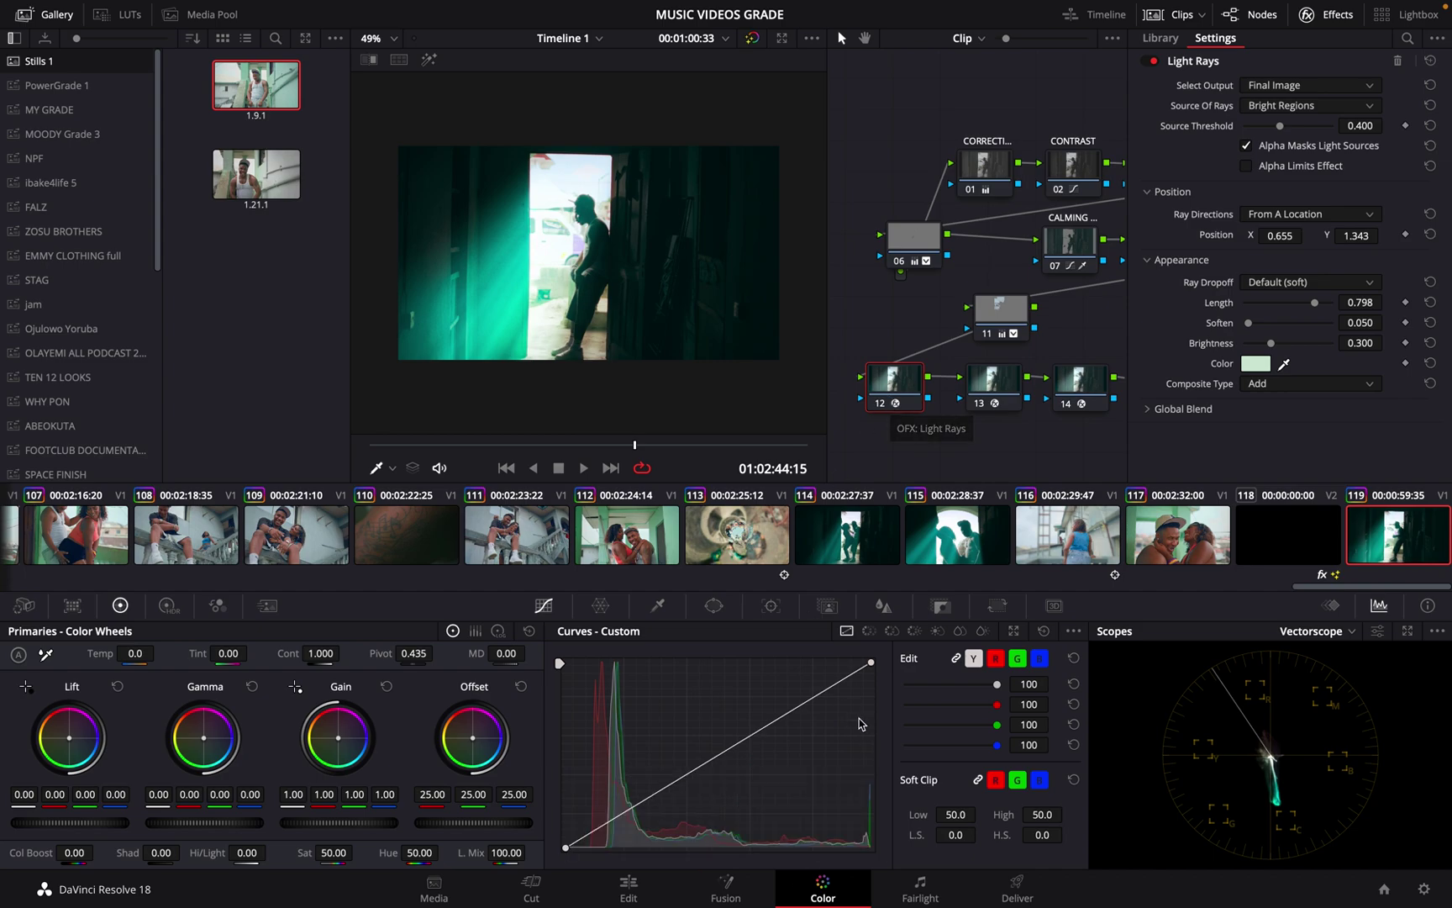
Step: Disable the Light Rays node 12 in the grade and return to the Edit page
left_click(885, 409)
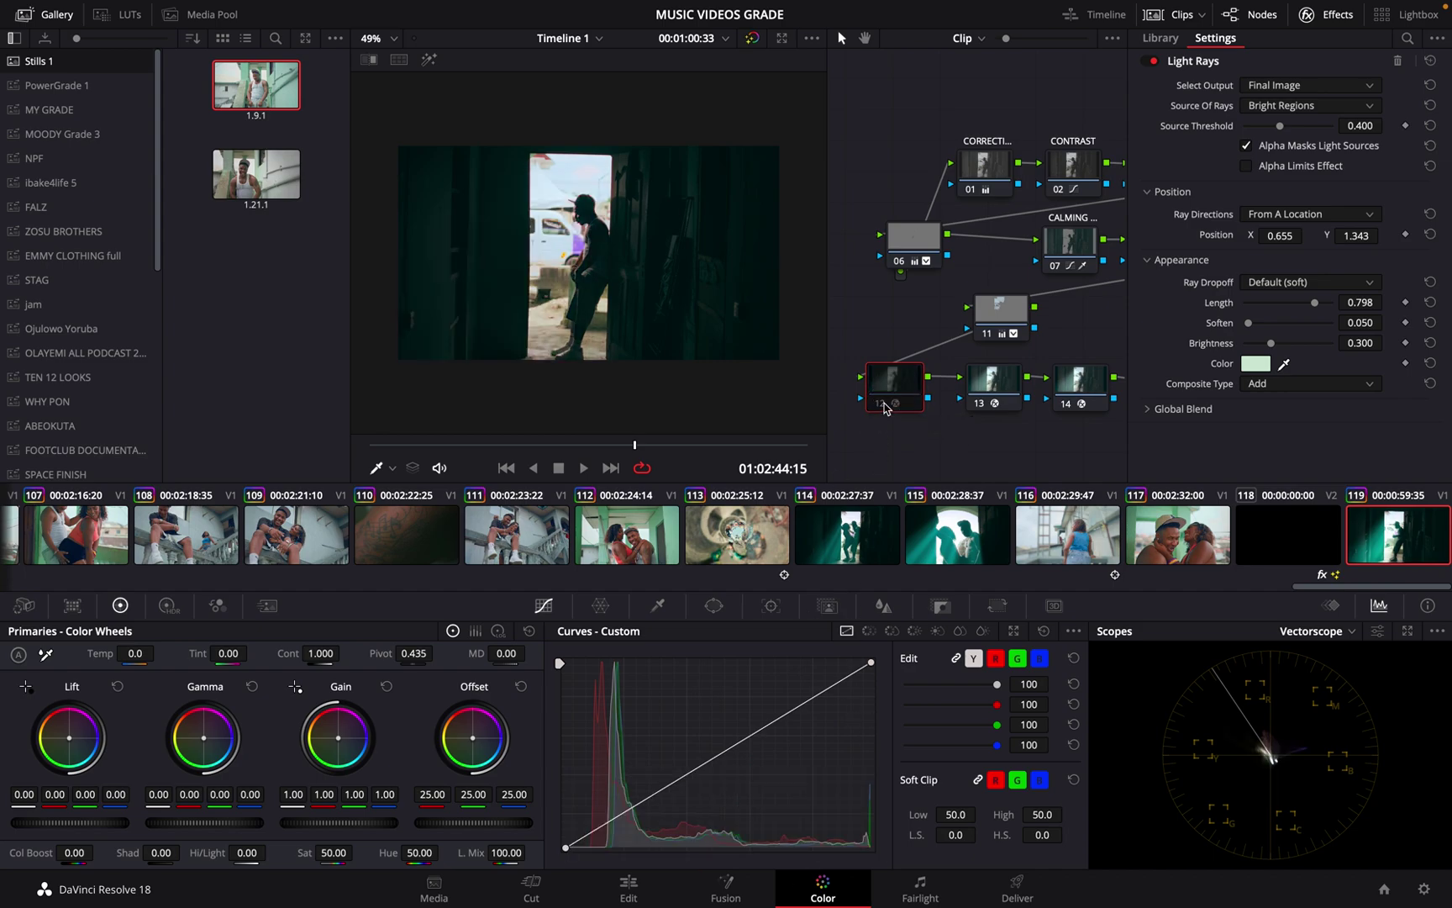
left_click(628, 882)
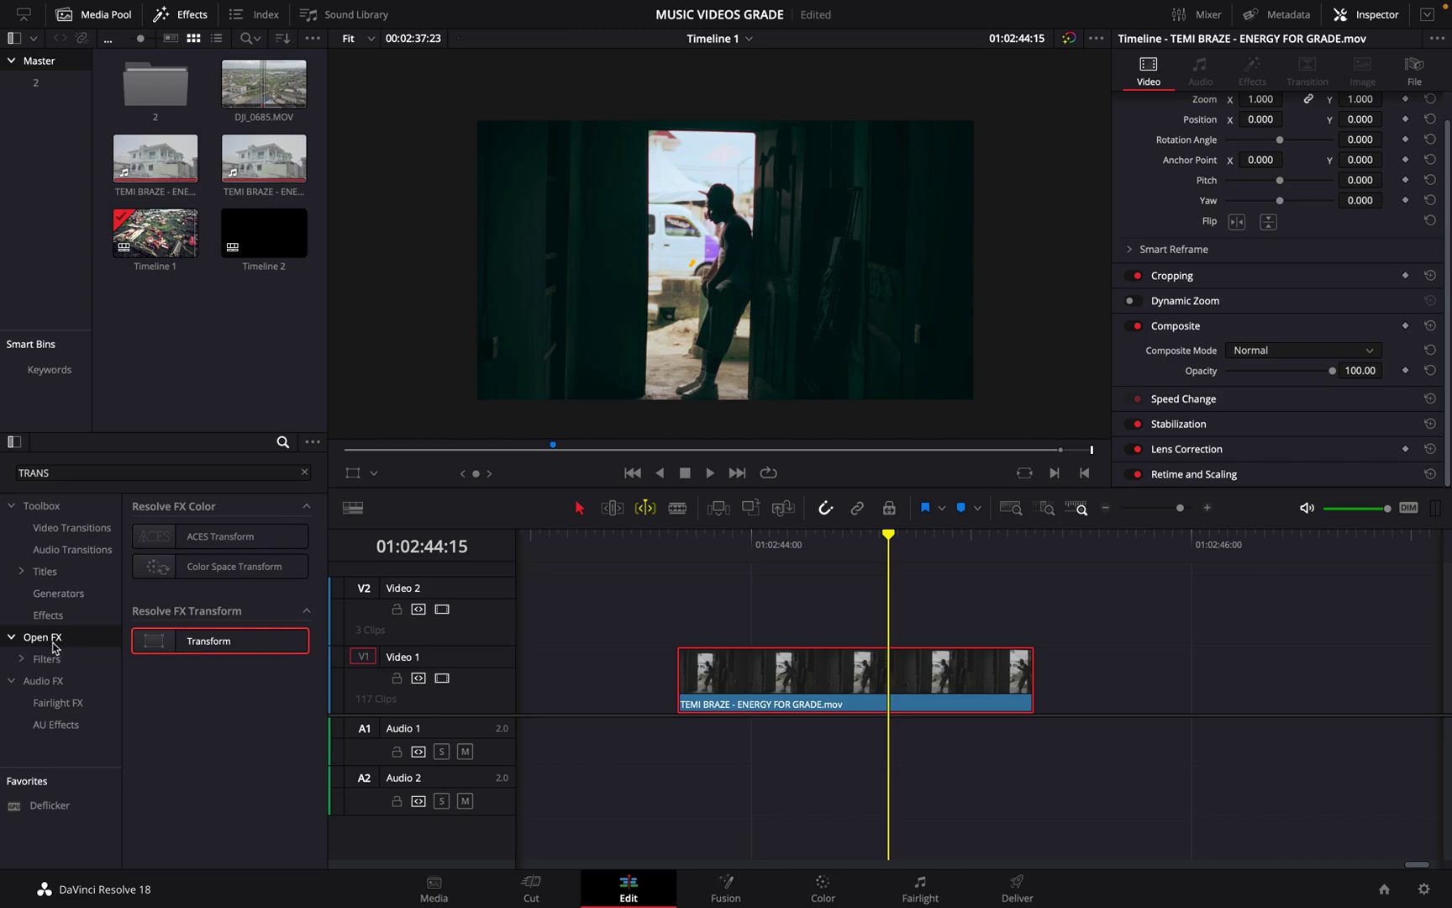
Step: Search effects for 'RAY', drop Light Rays onto the doorway clip, and toggle it off in the Inspector
left_click(305, 473)
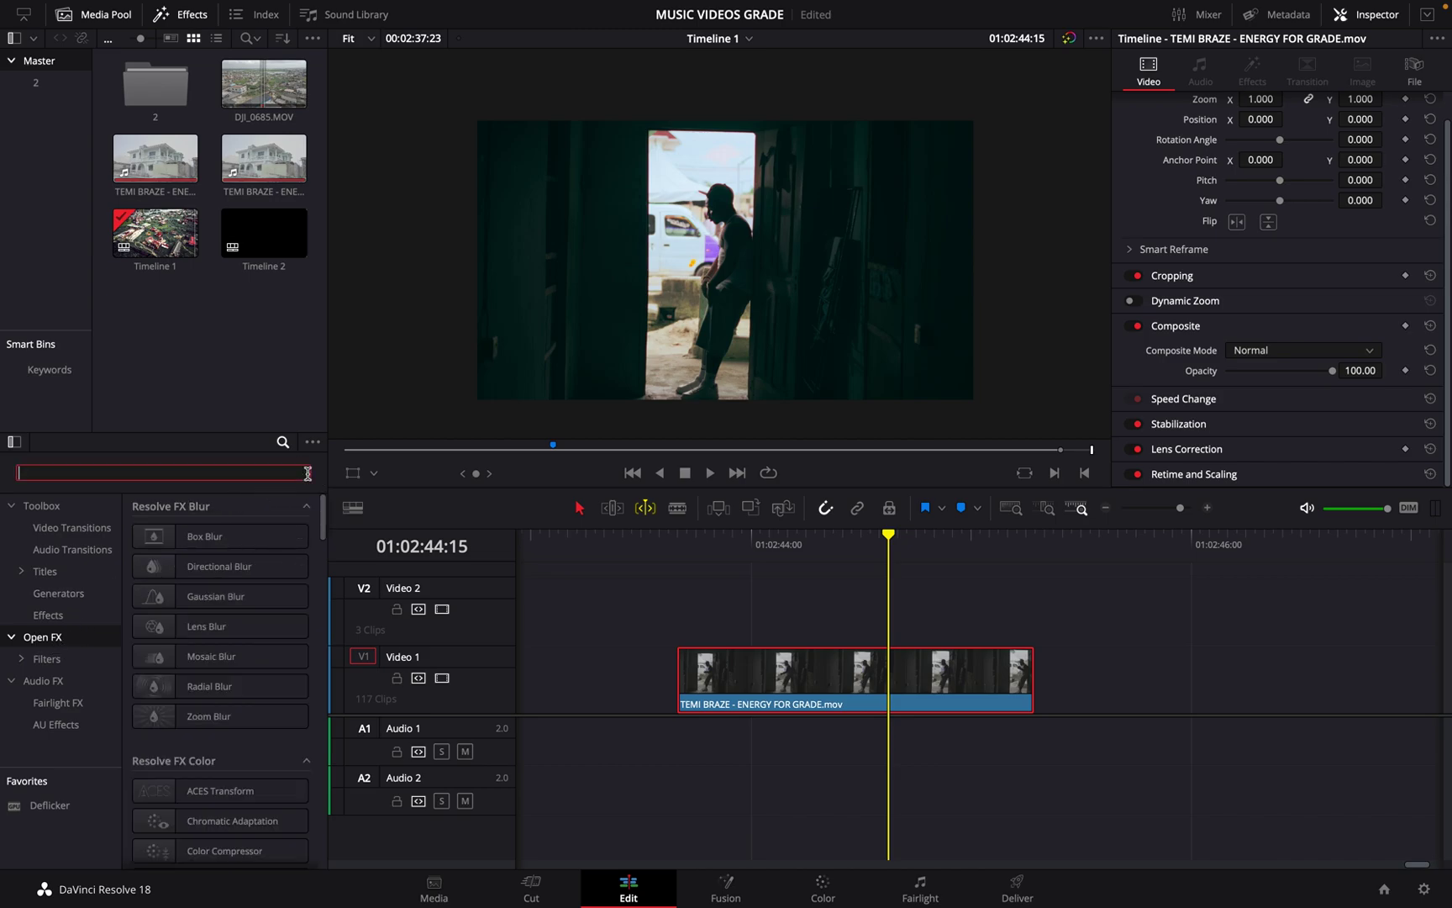
type("RAY")
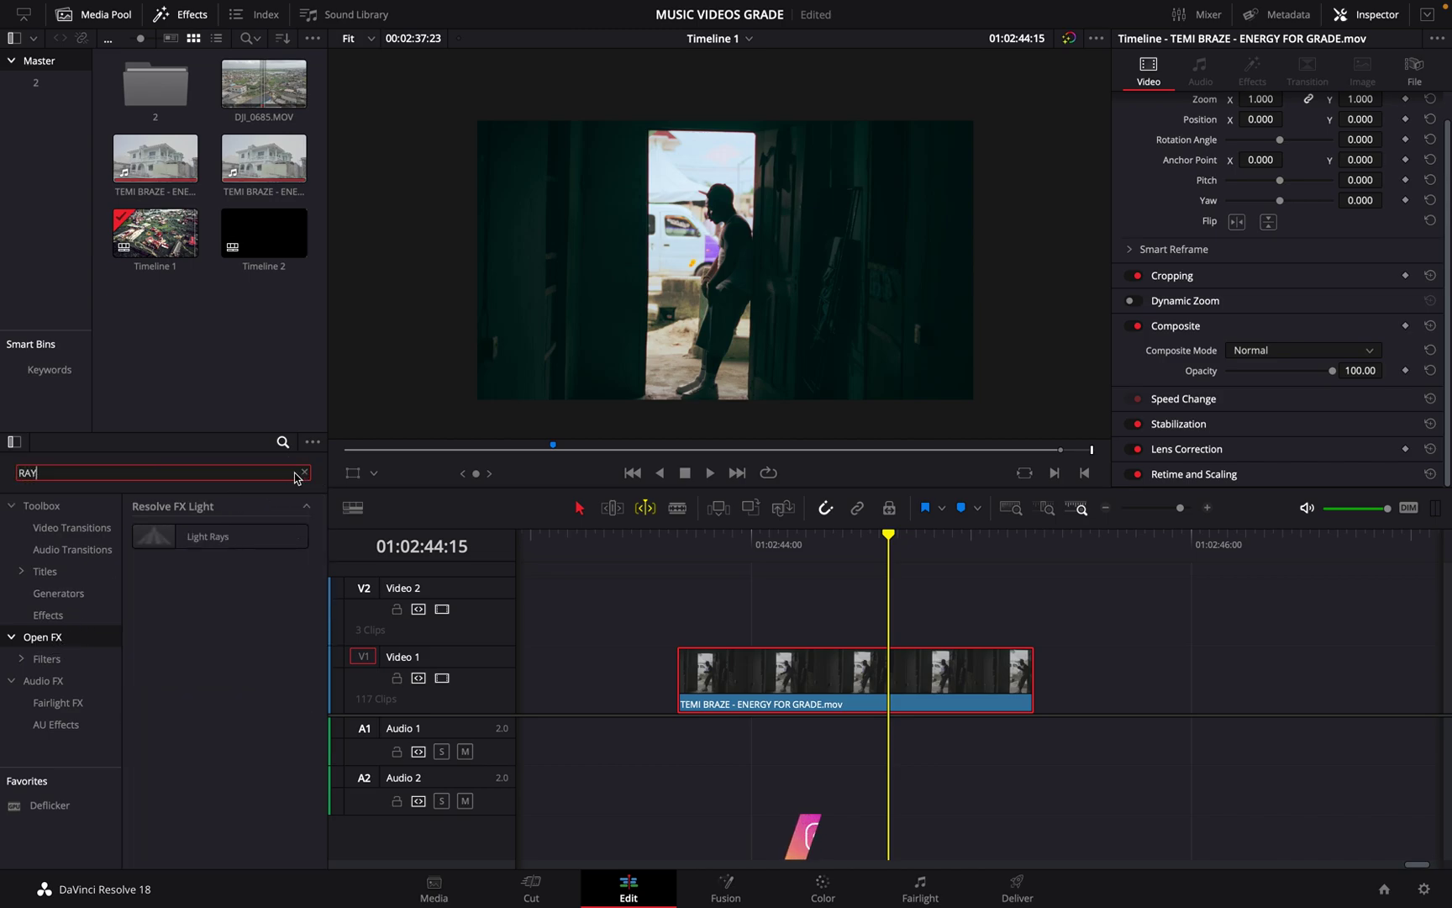
left_click_drag(210, 537, 848, 670)
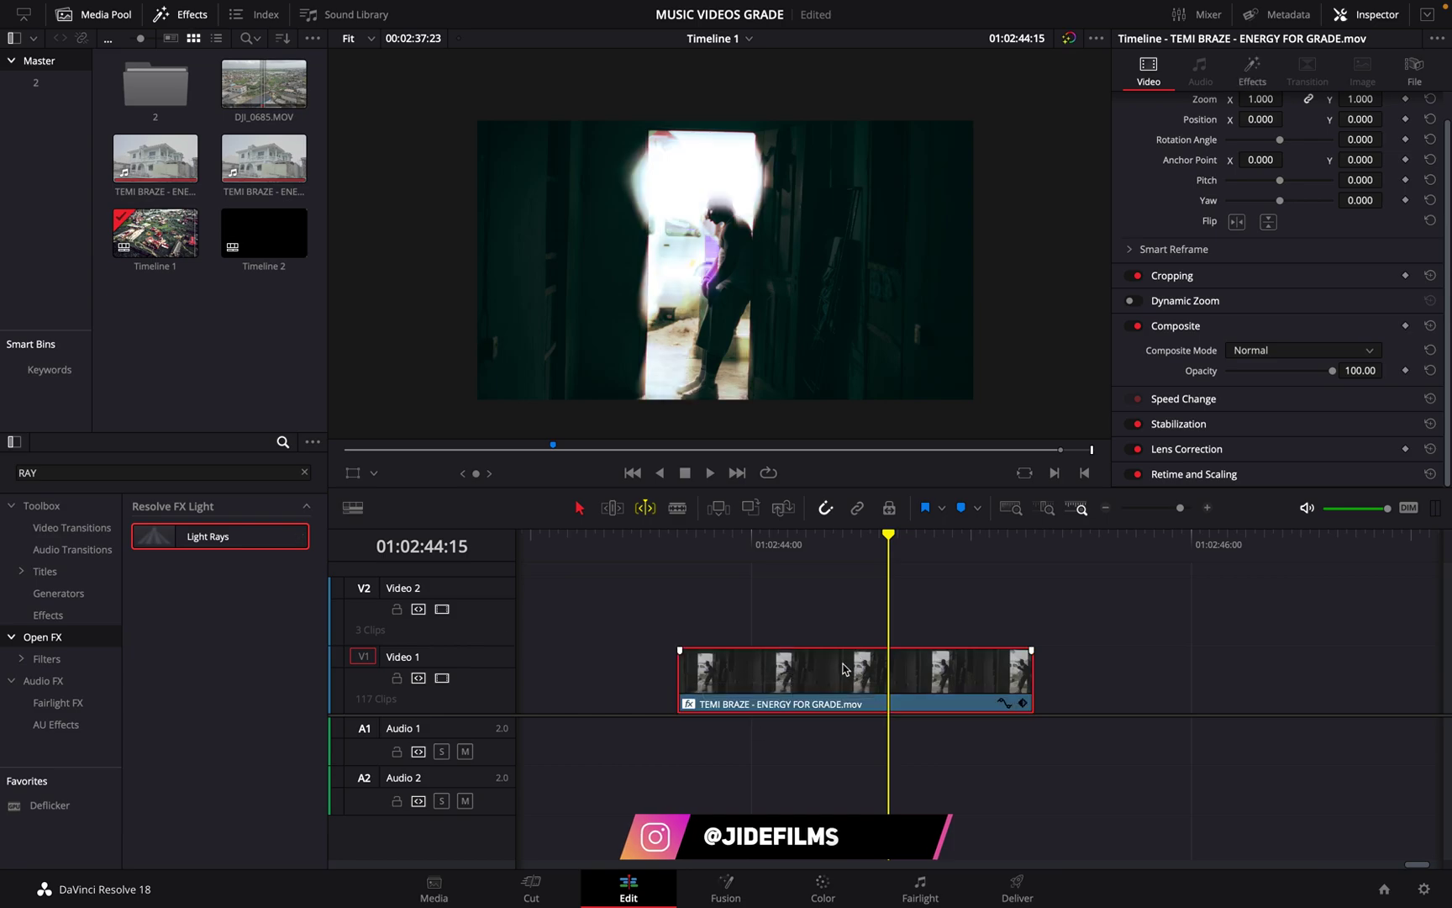
left_click(1253, 66)
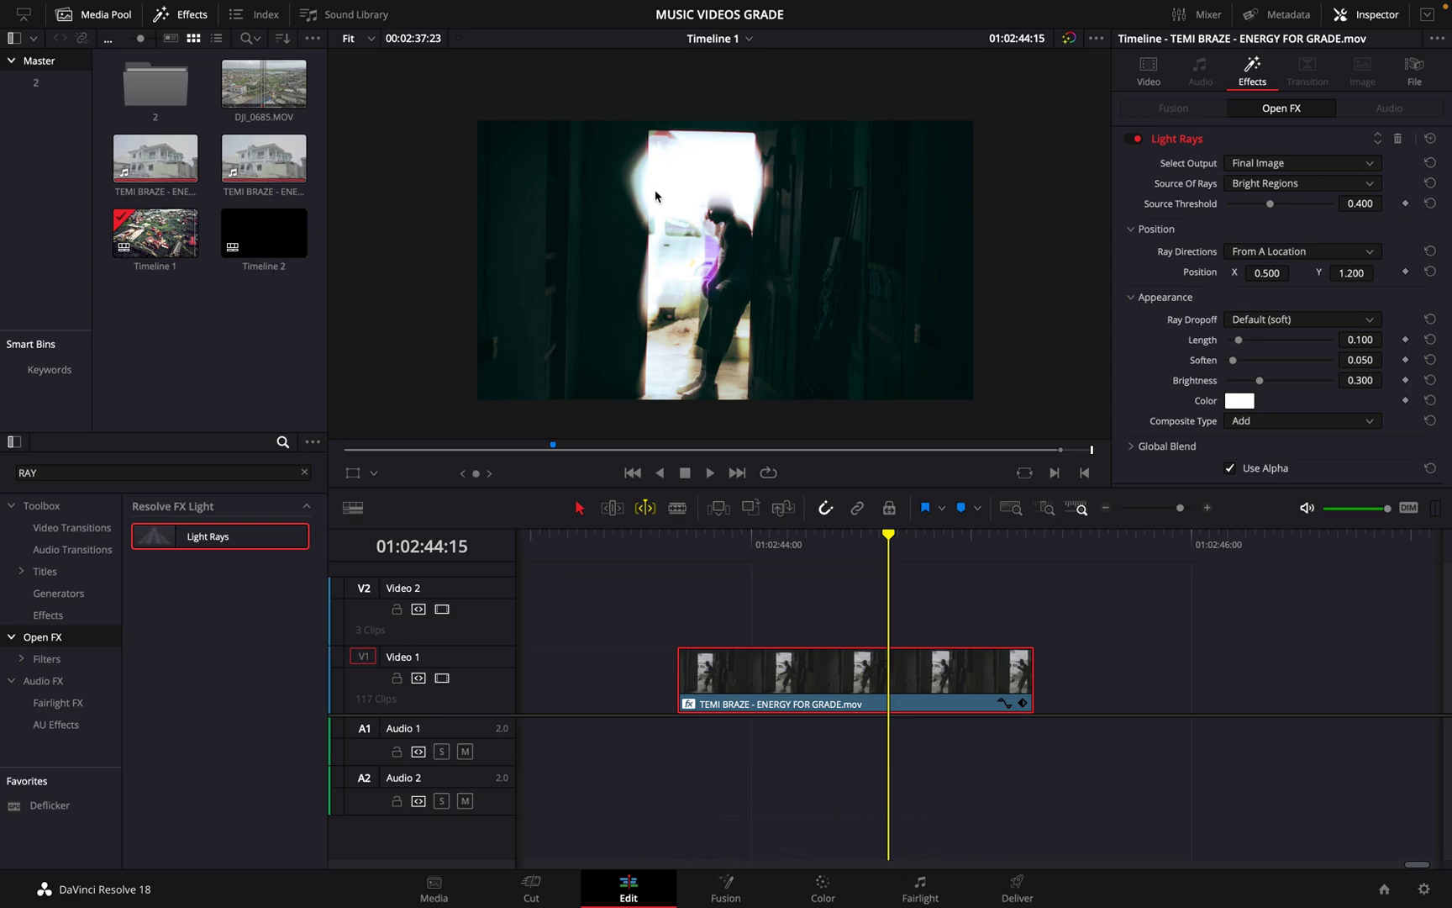
left_click(1139, 140)
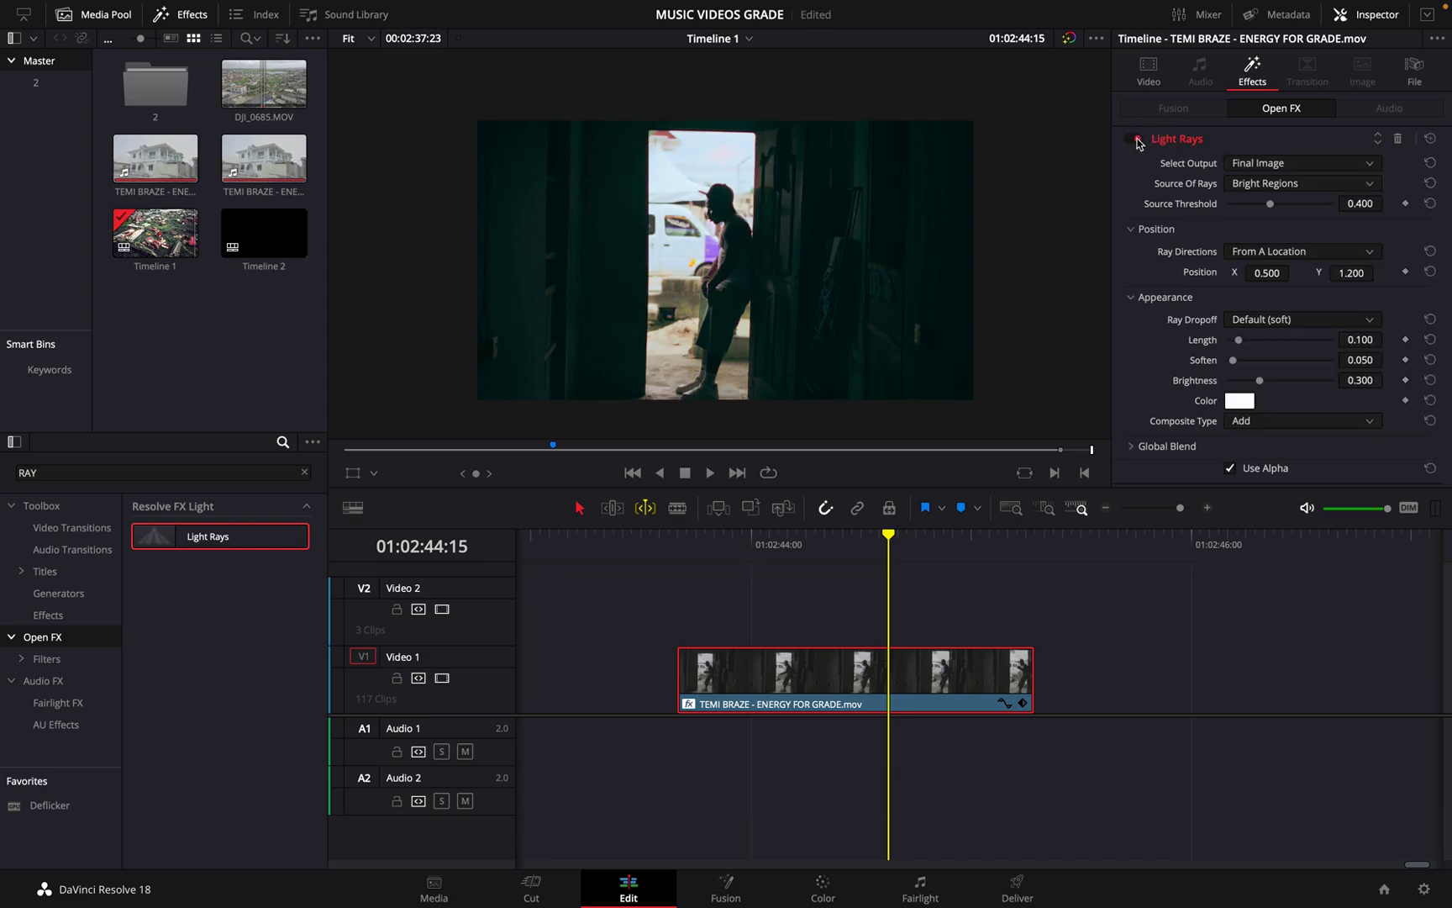
Step: Re-enable Light Rays with origin X 0.617, length 0.690 and soften 0.178, then open the Colors picker
left_click(1139, 140)
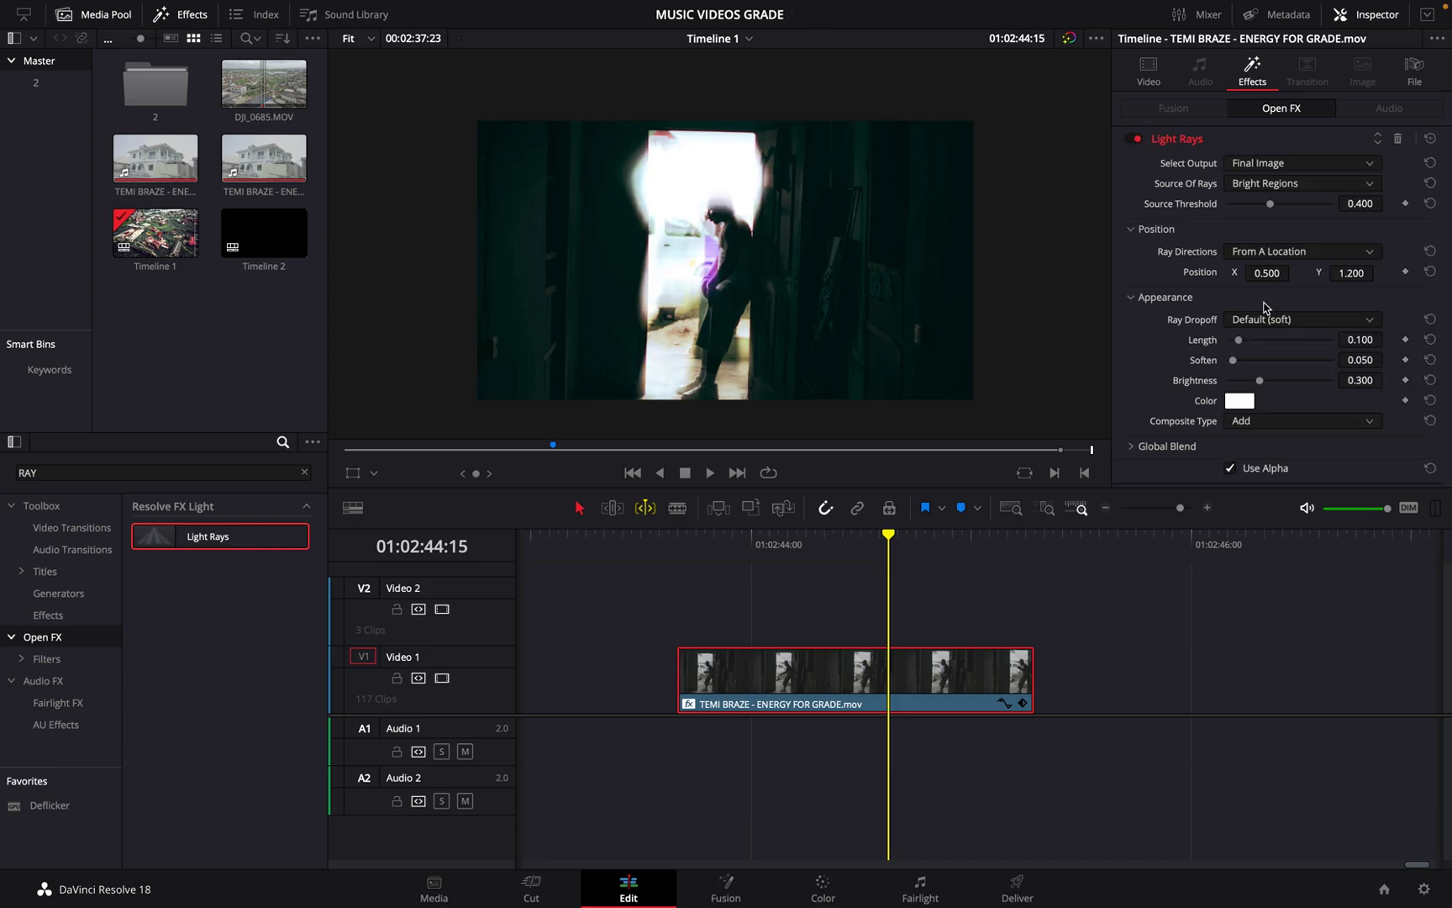
left_click_drag(1260, 273, 802, 466)
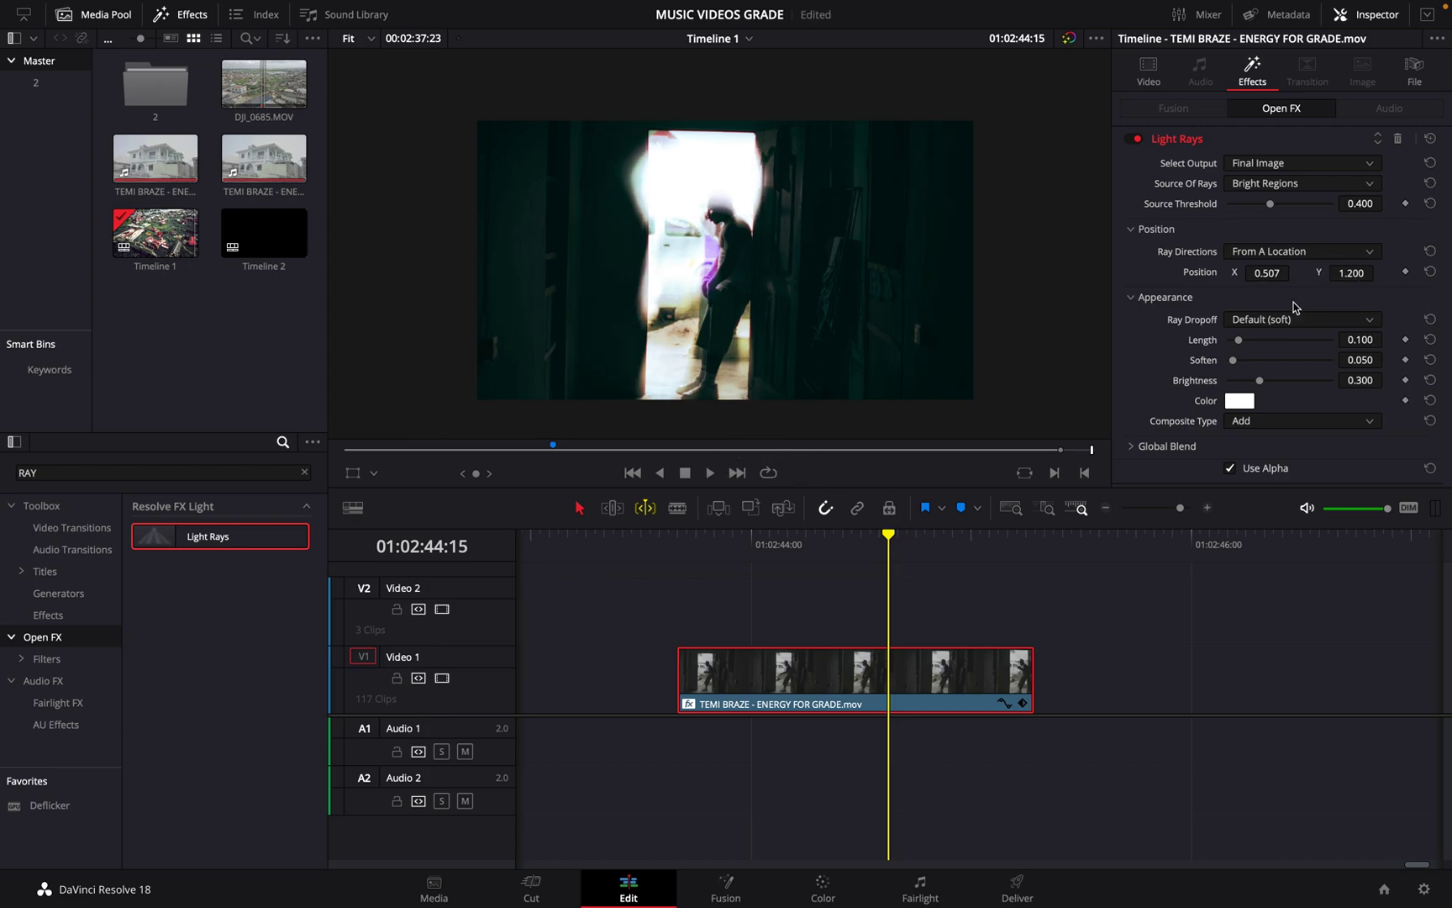
left_click_drag(1243, 347, 1307, 358)
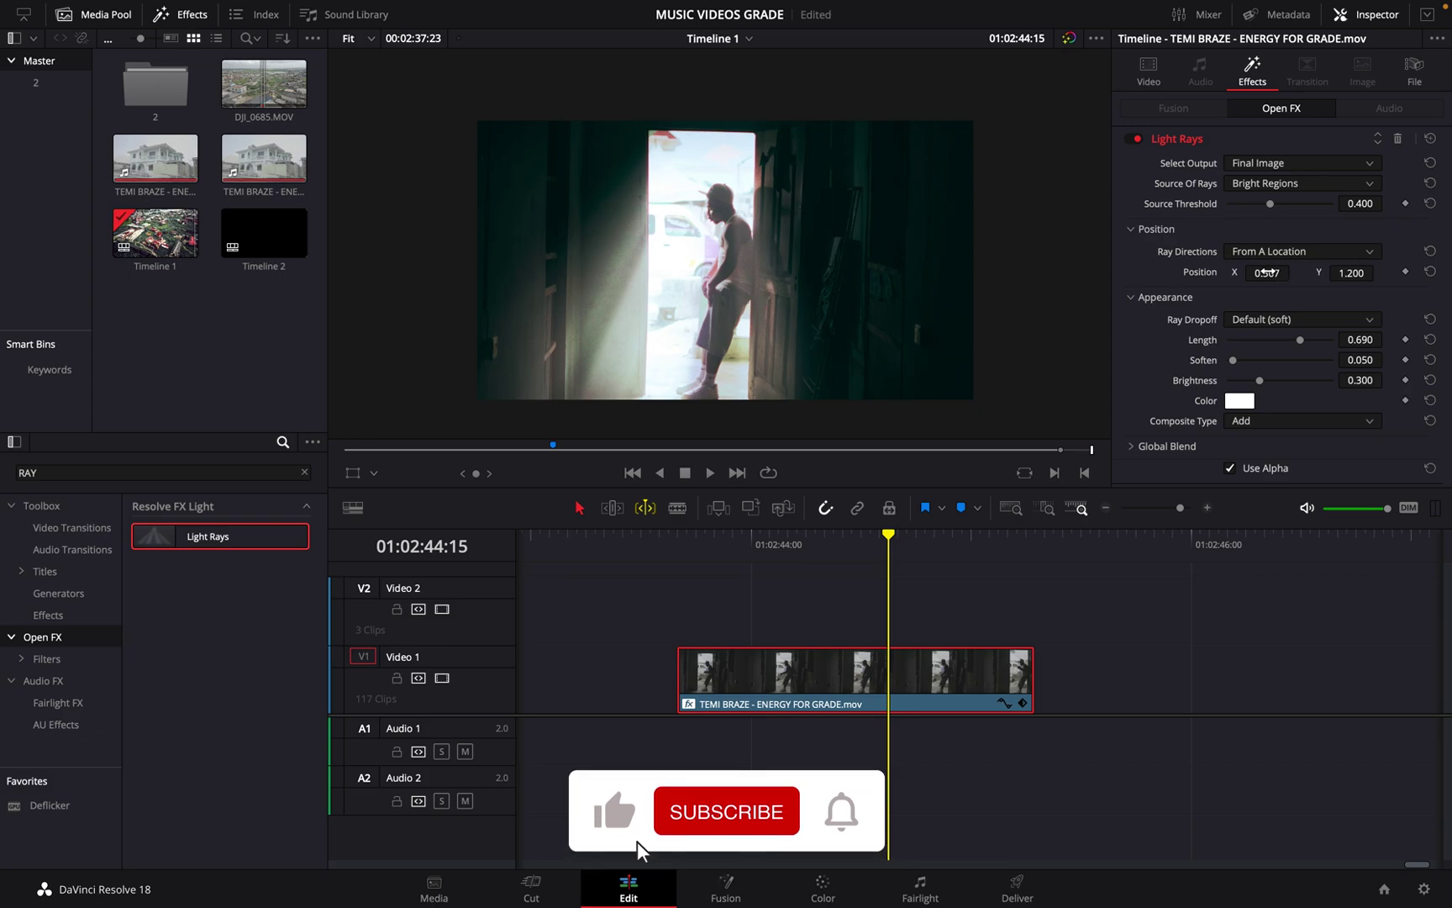
left_click(1267, 273)
left_click_drag(1267, 272, 813, 454)
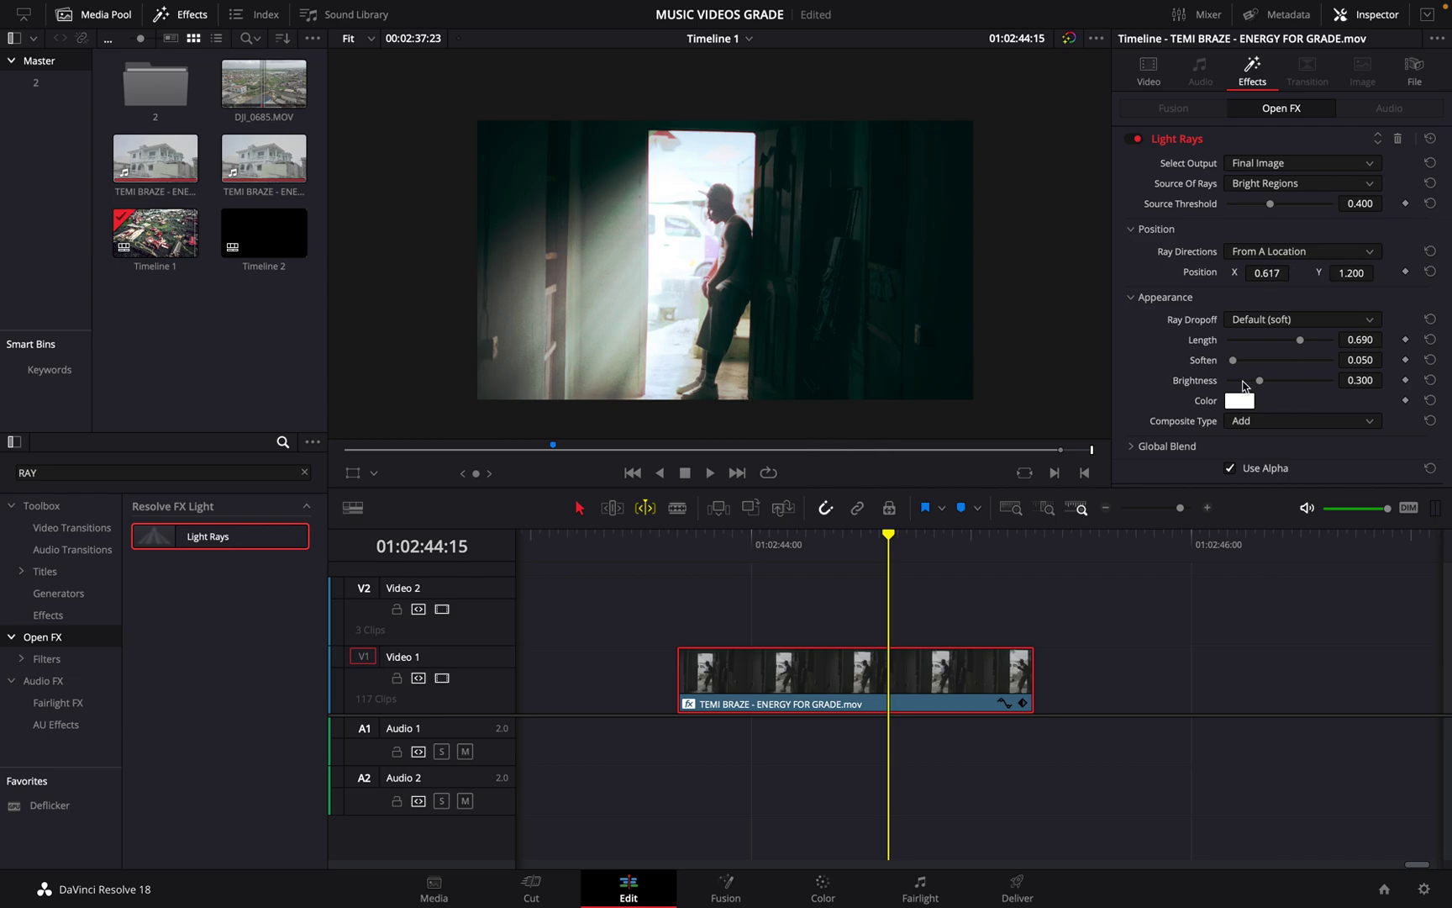
left_click_drag(1233, 360, 1397, 383)
left_click(1238, 401)
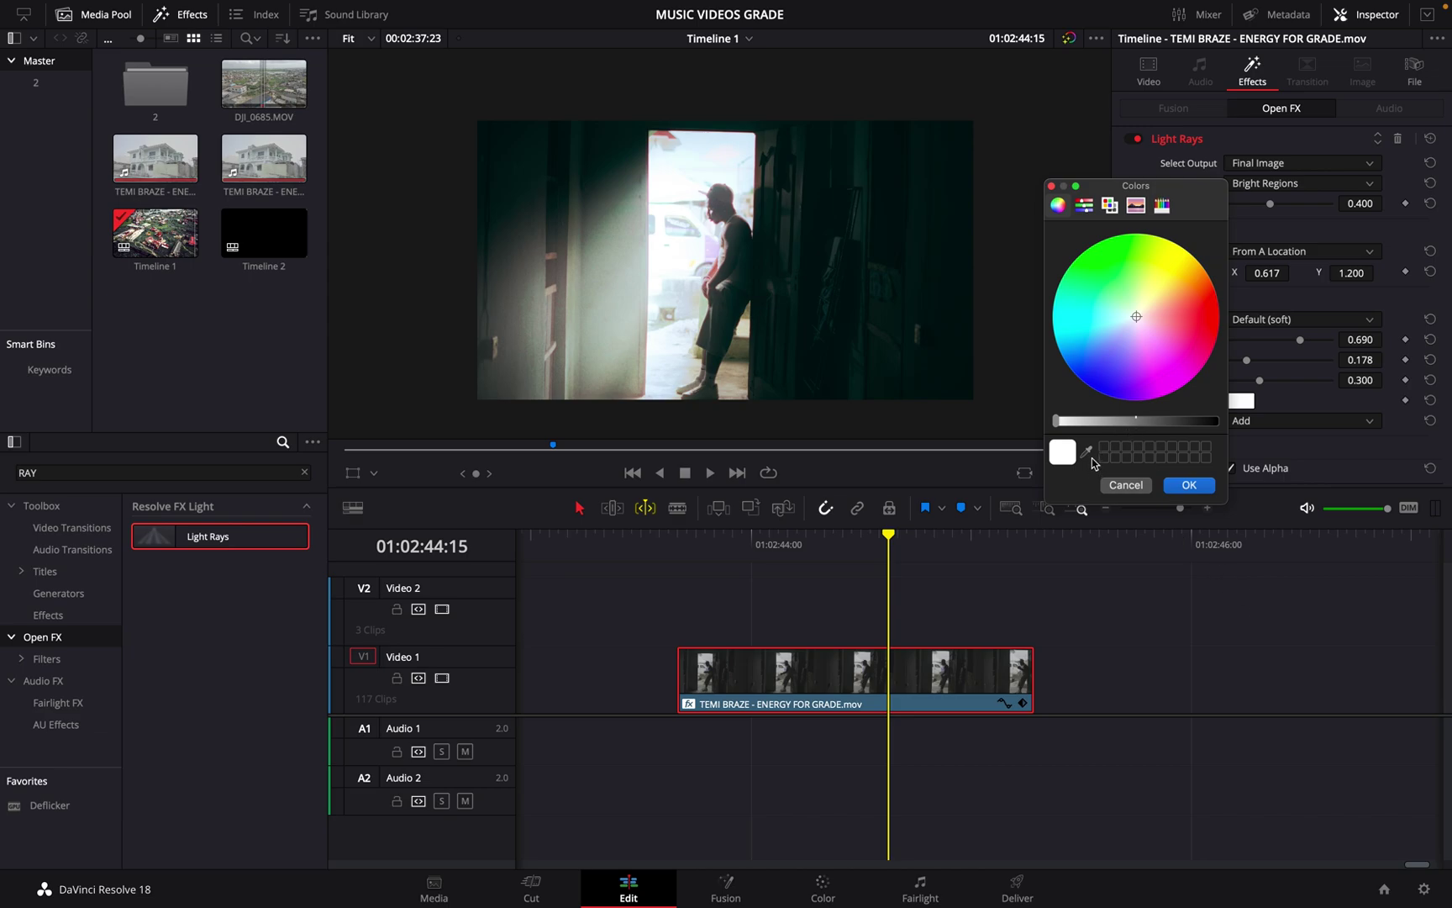
left_click(1088, 453)
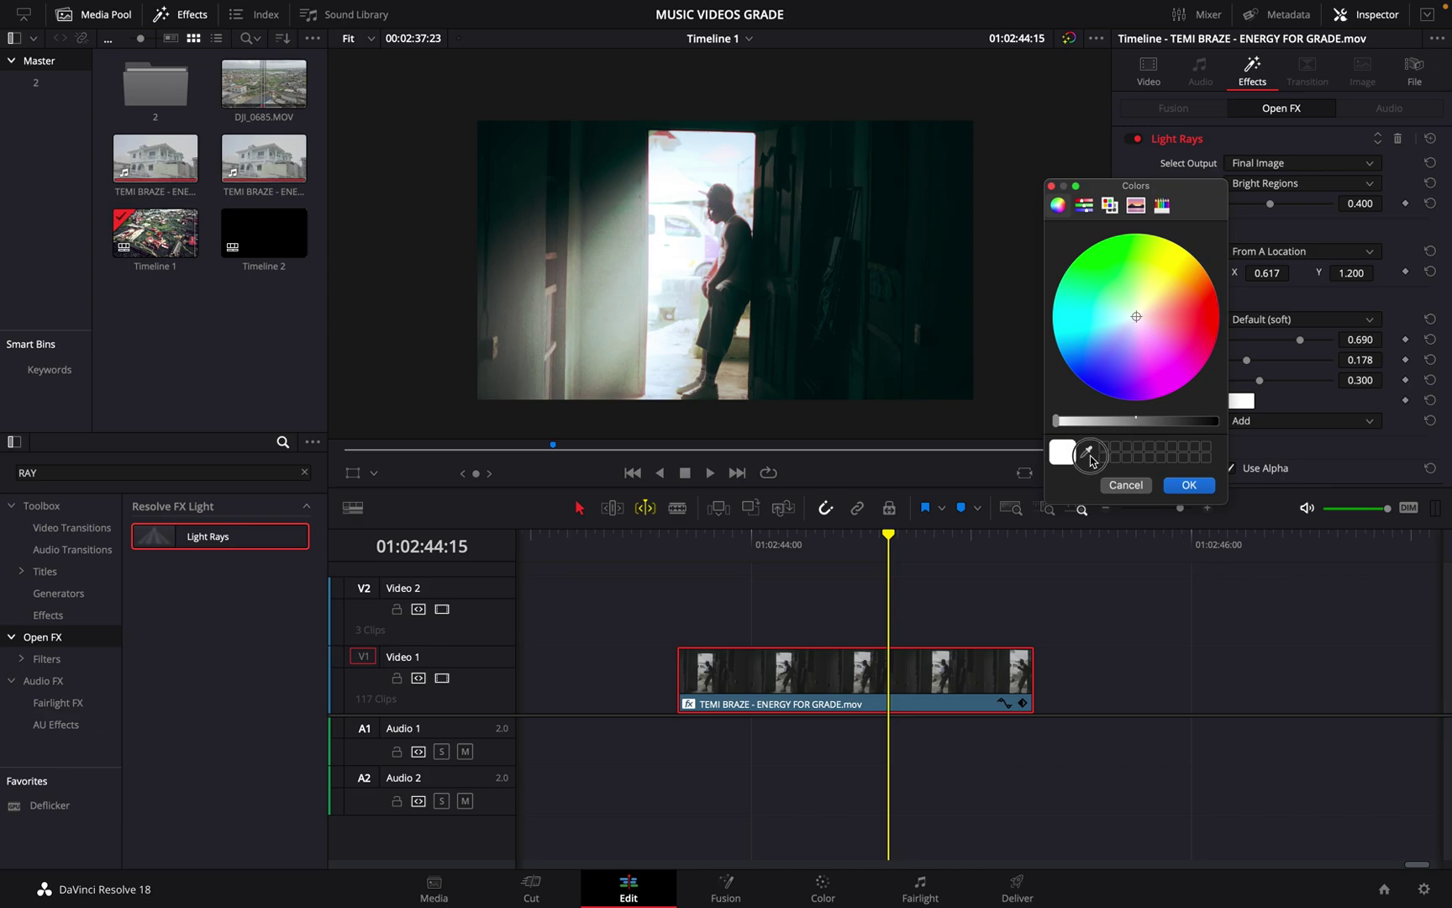
left_click(587, 164)
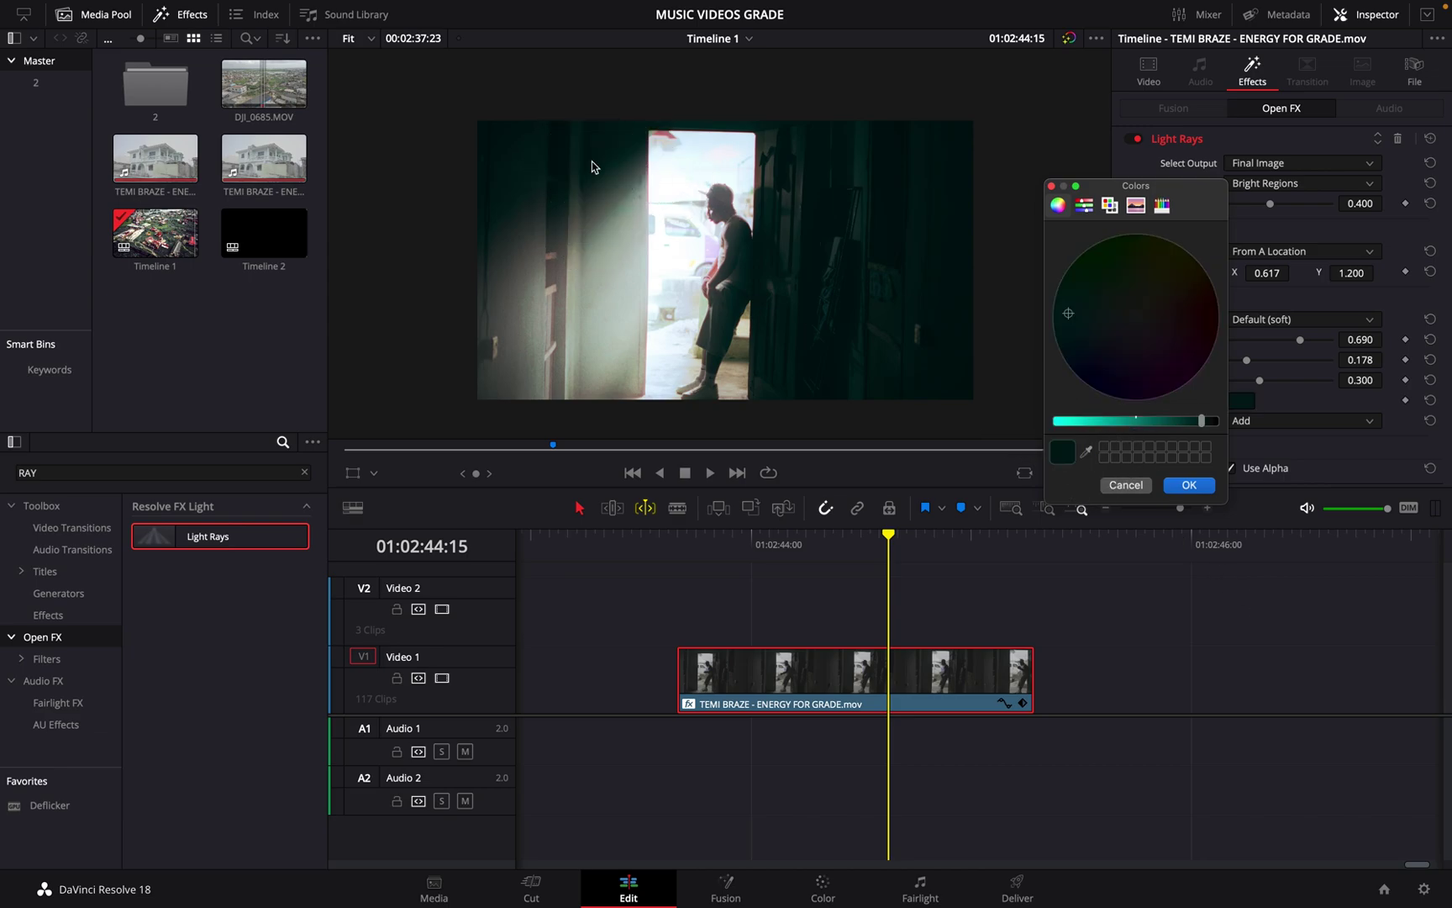
left_click(1208, 484)
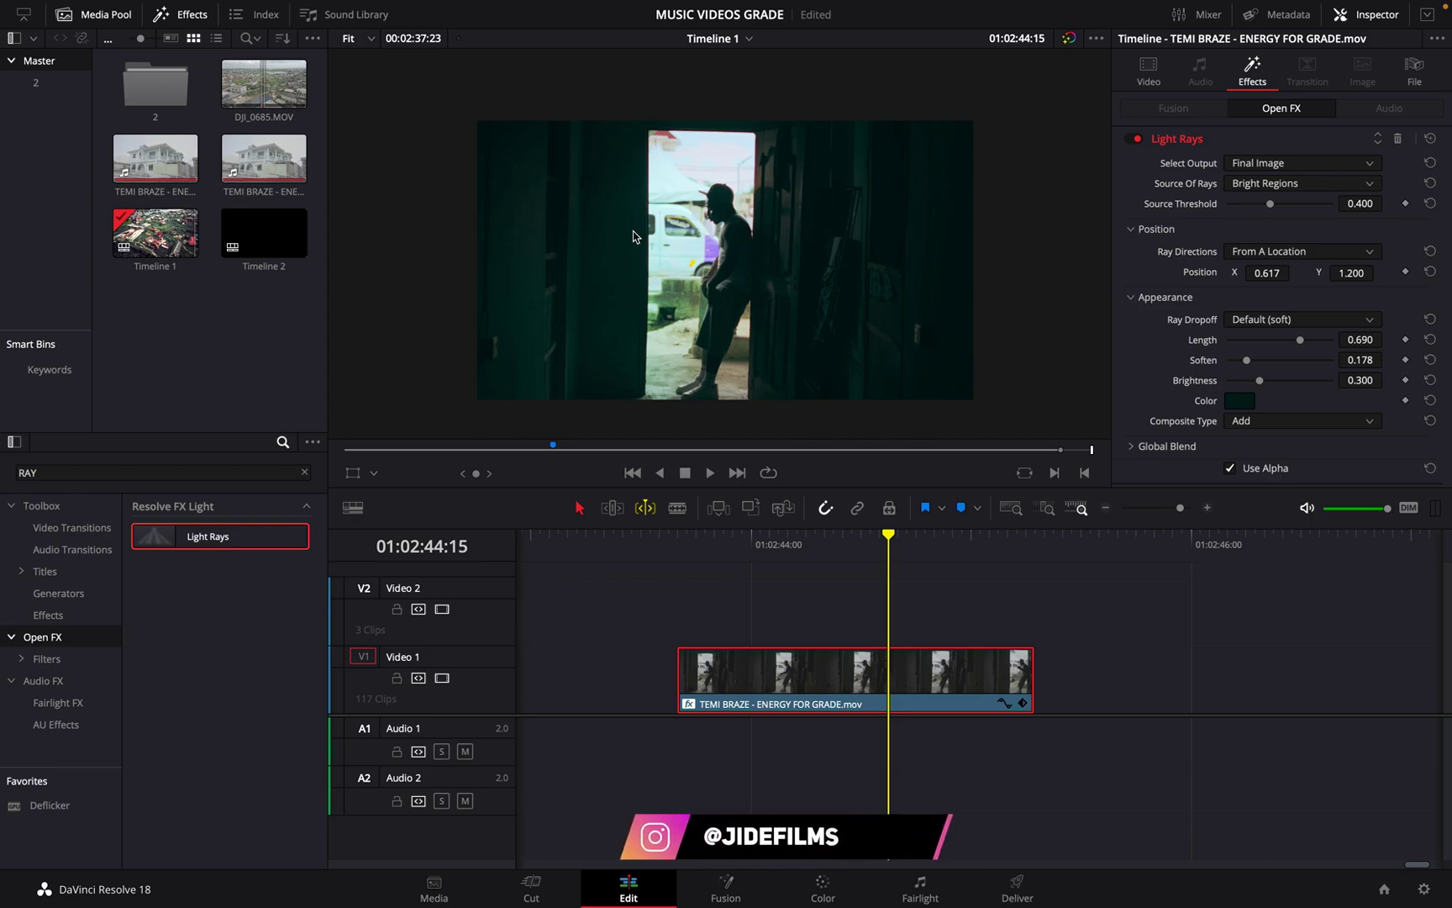
key("ctrl+z")
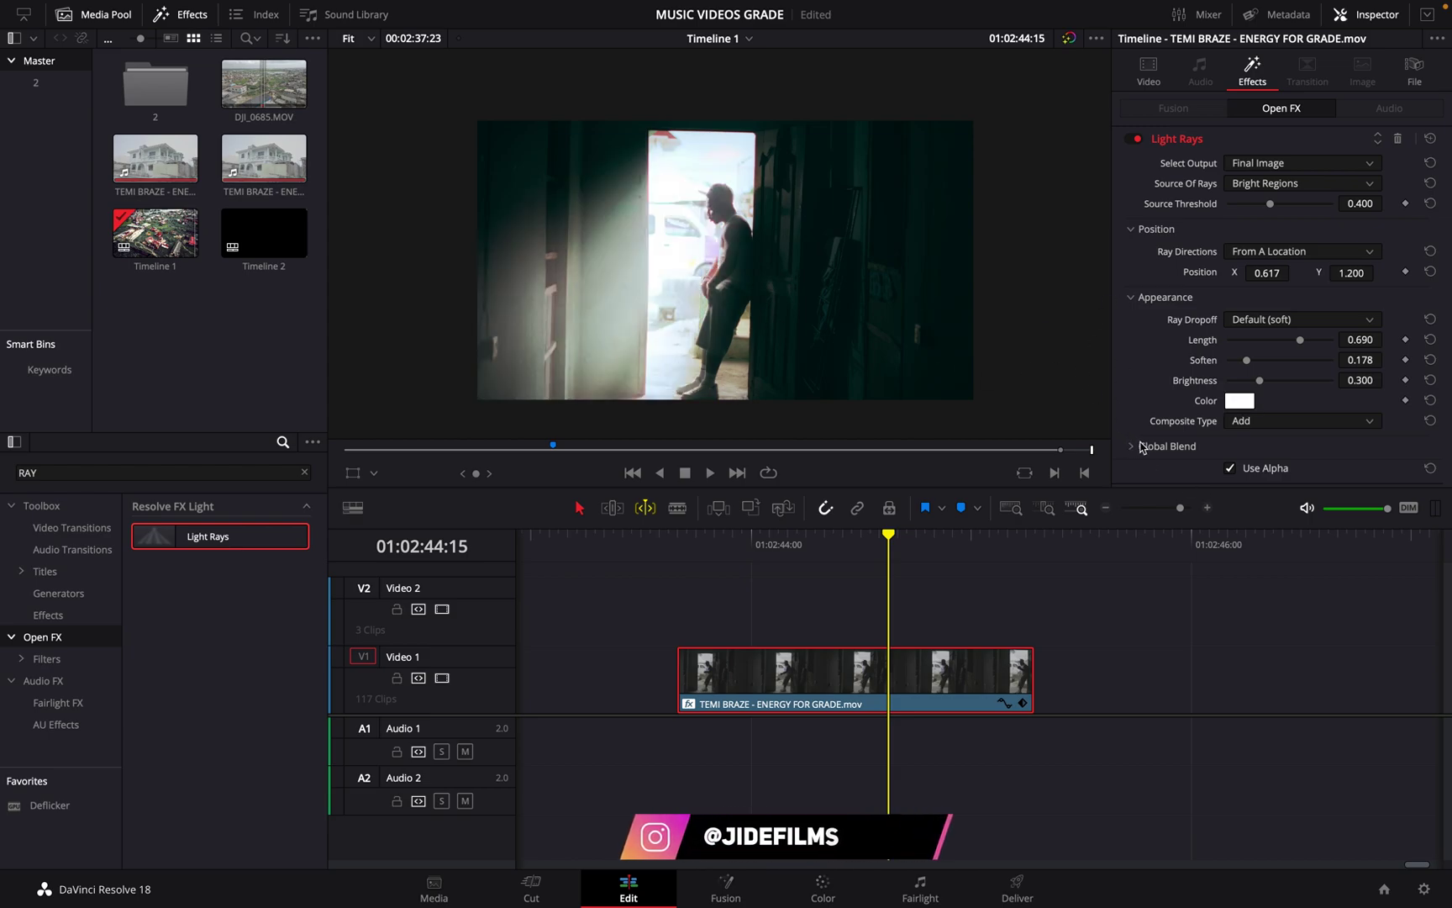
left_click(1239, 402)
mouse_move(1136, 316)
left_mouse_down()
mouse_move(1135, 300)
mouse_move(1150, 300)
mouse_move(1079, 279)
mouse_move(1085, 353)
mouse_move(1138, 382)
mouse_move(1164, 378)
mouse_move(1181, 332)
mouse_move(1146, 309)
left_mouse_up()
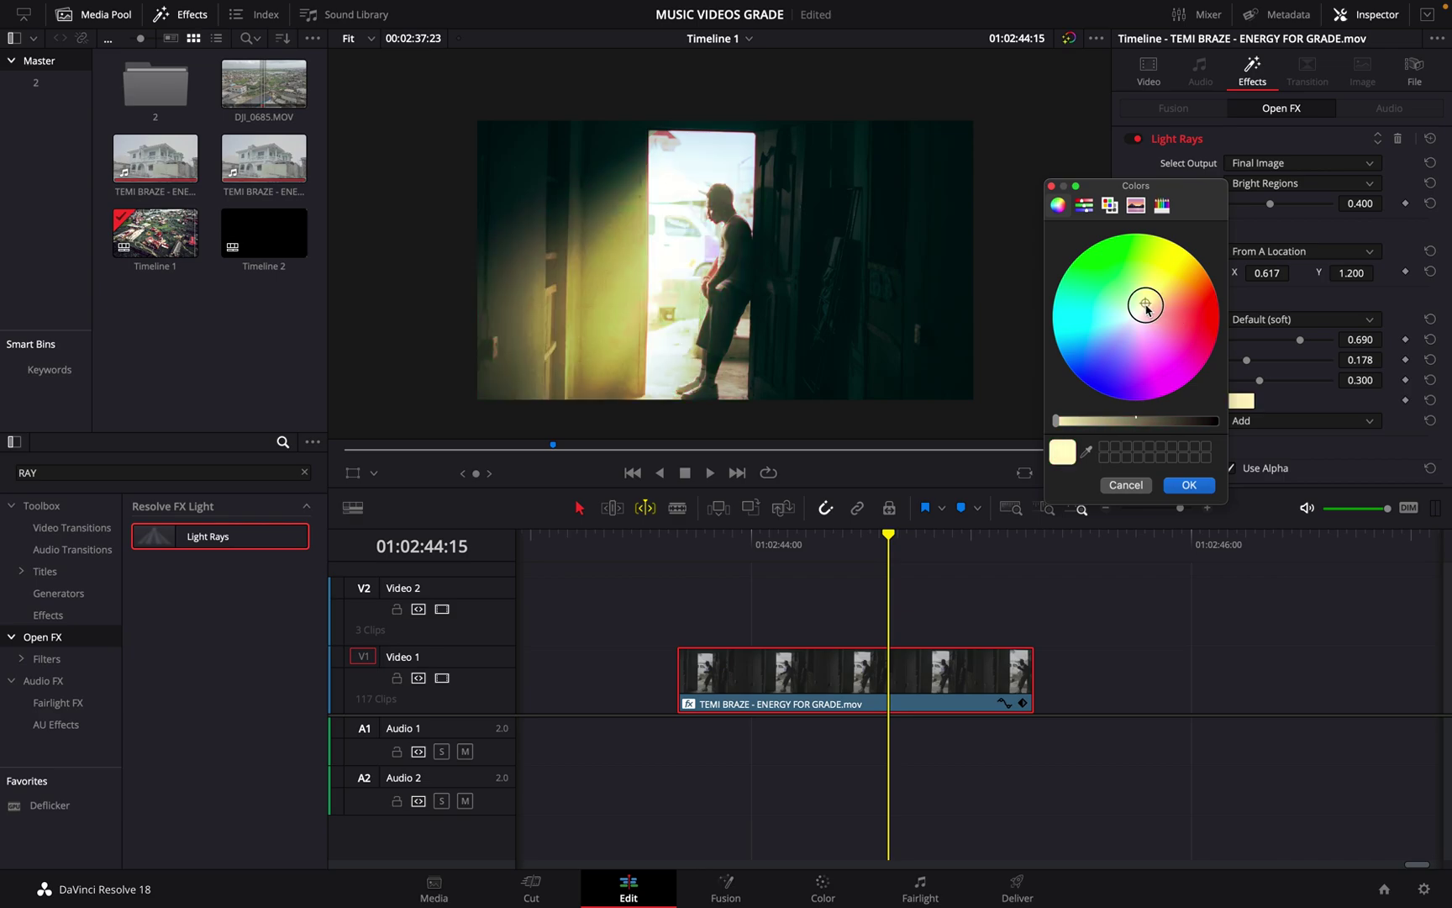
left_click_drag(1147, 309, 1174, 287)
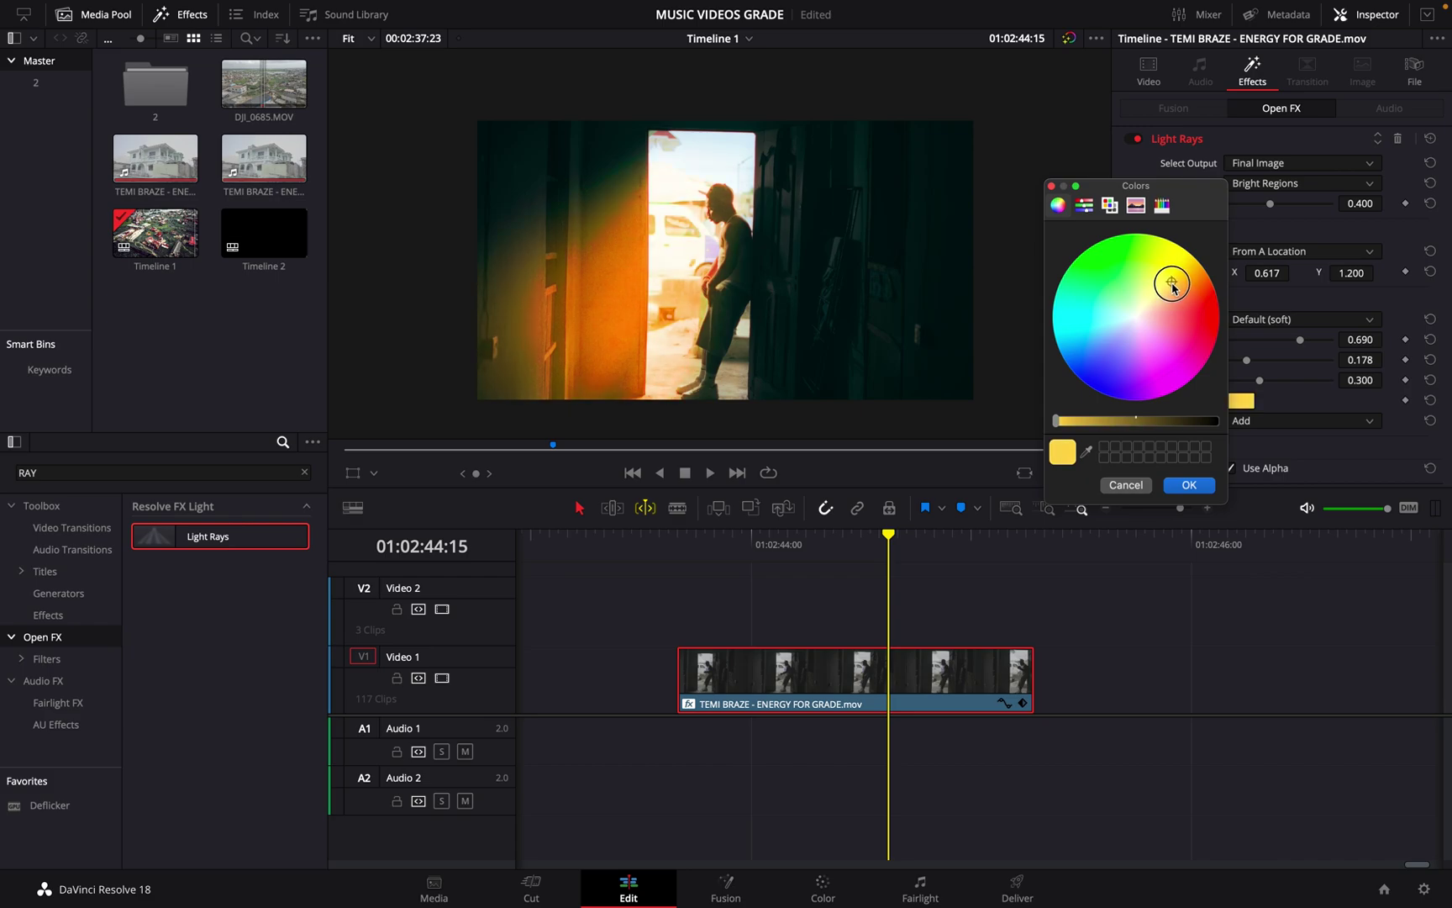
left_click(1111, 484)
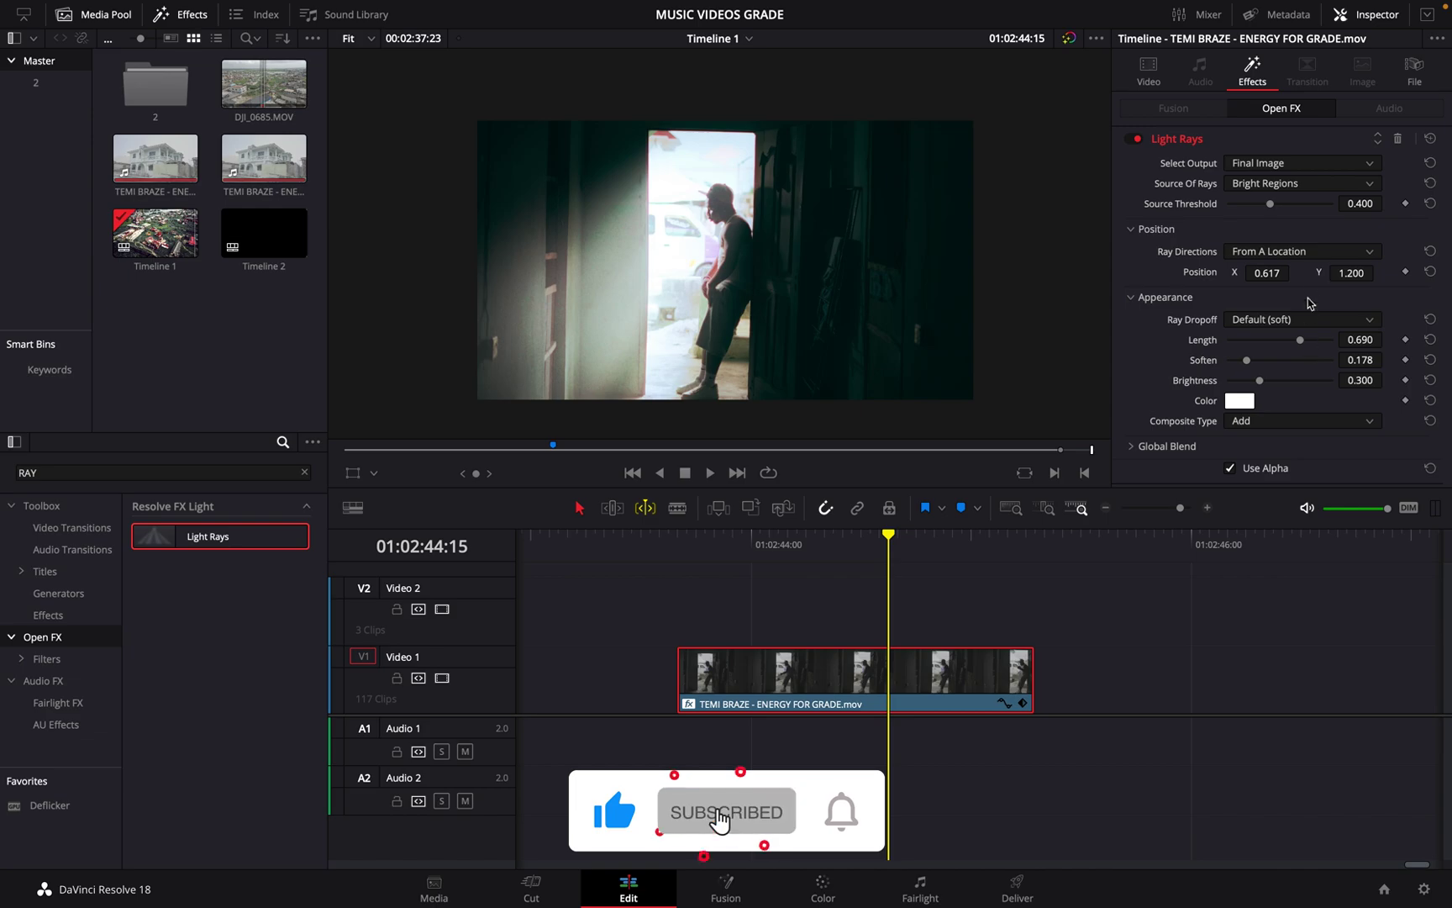
Step: Set the Light Rays origin to X 0.622, Y 1.196, soften to 0.163 and length to 0.938
left_click_drag(1287, 273, 1332, 280)
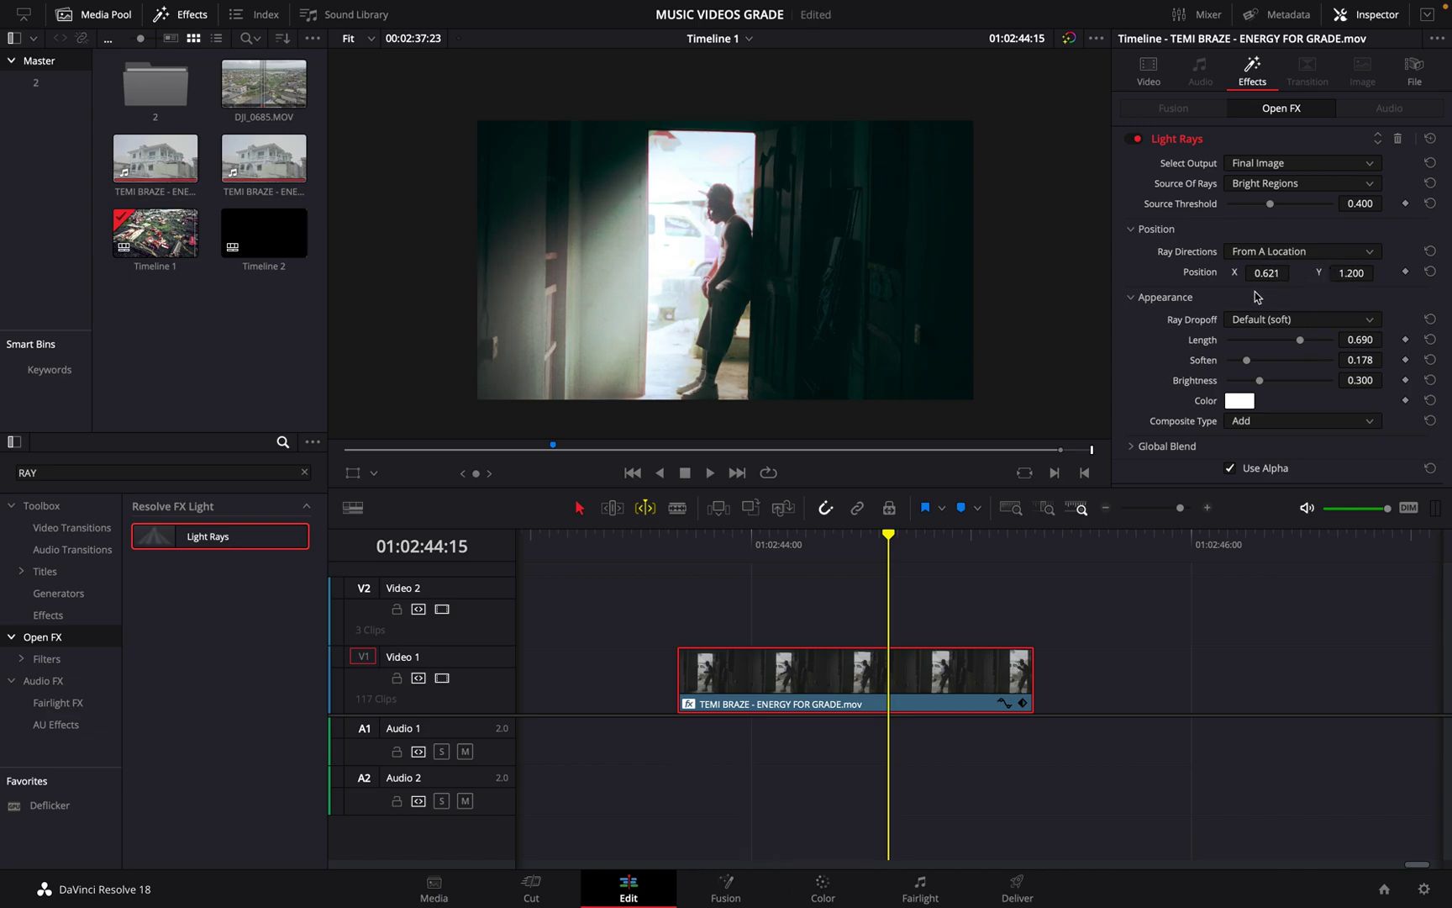
left_click_drag(1248, 362, 1282, 345)
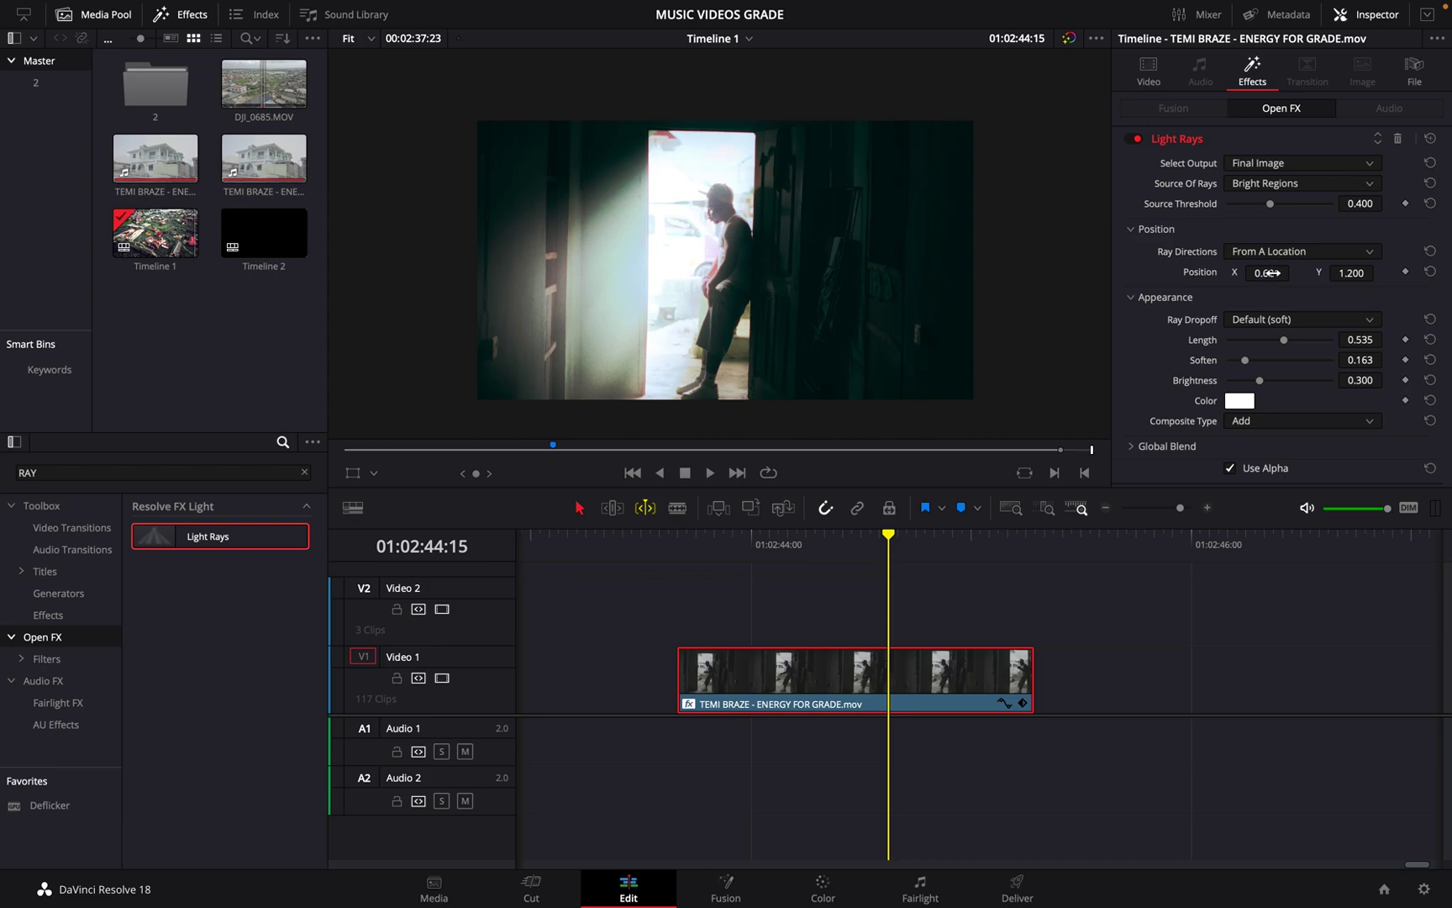
left_click_drag(1364, 277, 725, 452)
left_click_drag(726, 453, 1362, 282)
mouse_move(1267, 274)
left_mouse_down()
mouse_move(1412, 304)
mouse_move(1268, 279)
left_mouse_up()
left_click_drag(1283, 340, 1331, 353)
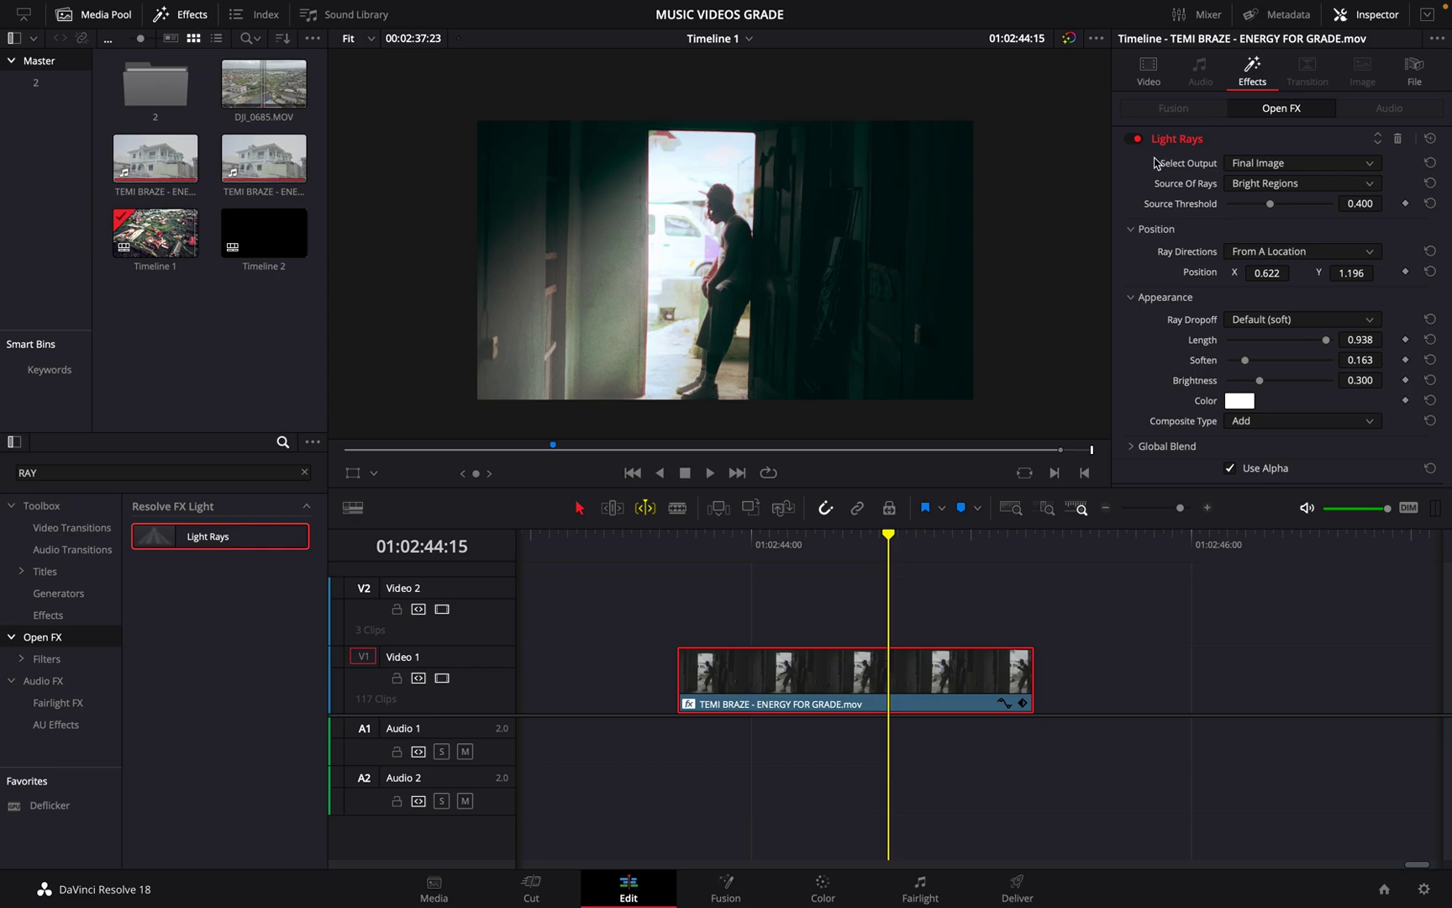
left_click(1138, 138)
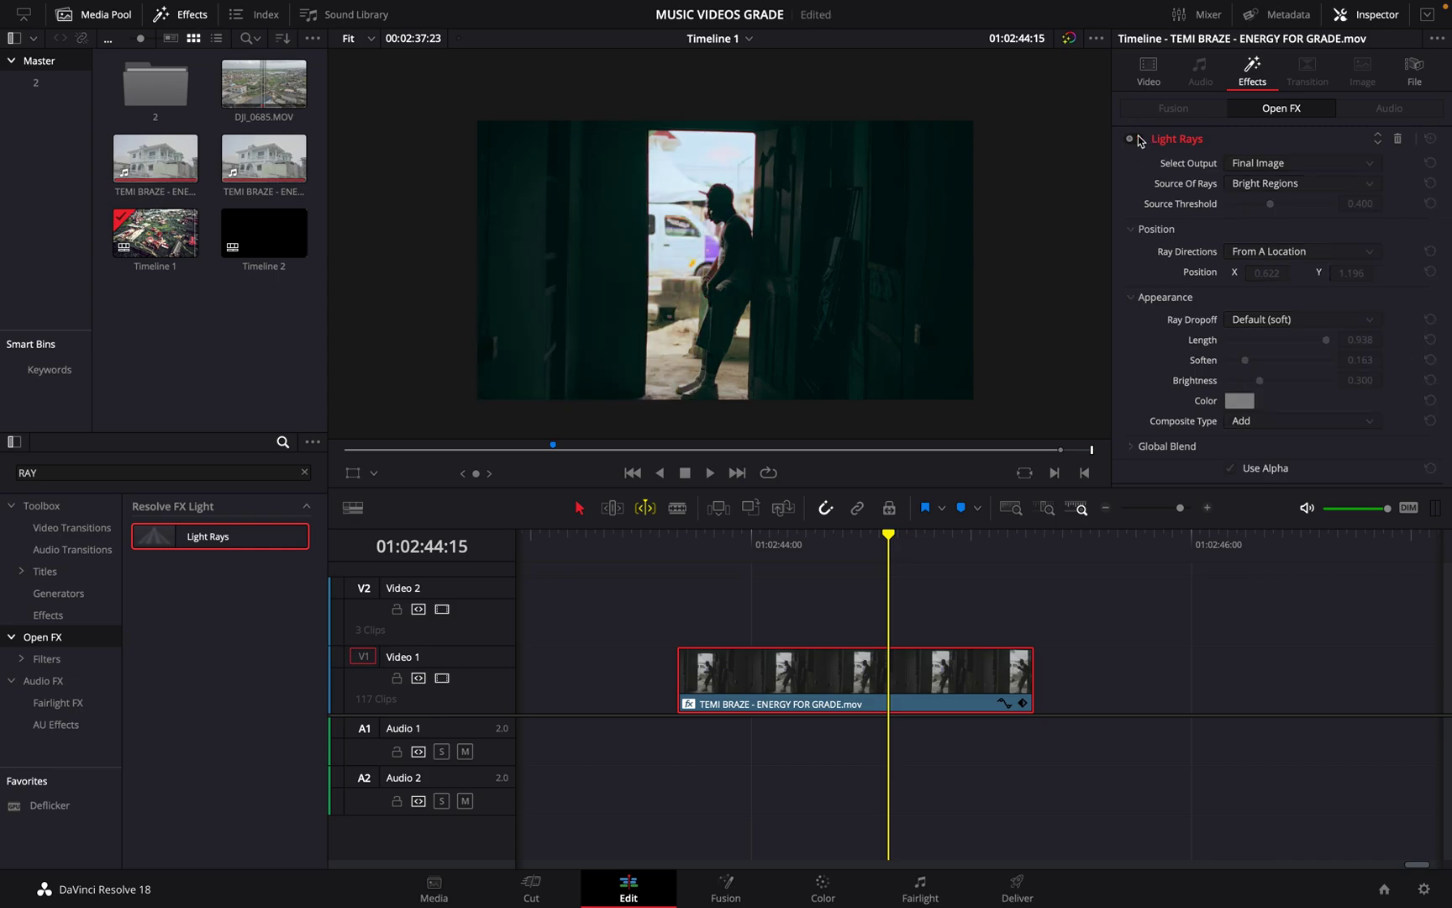
left_click(1137, 138)
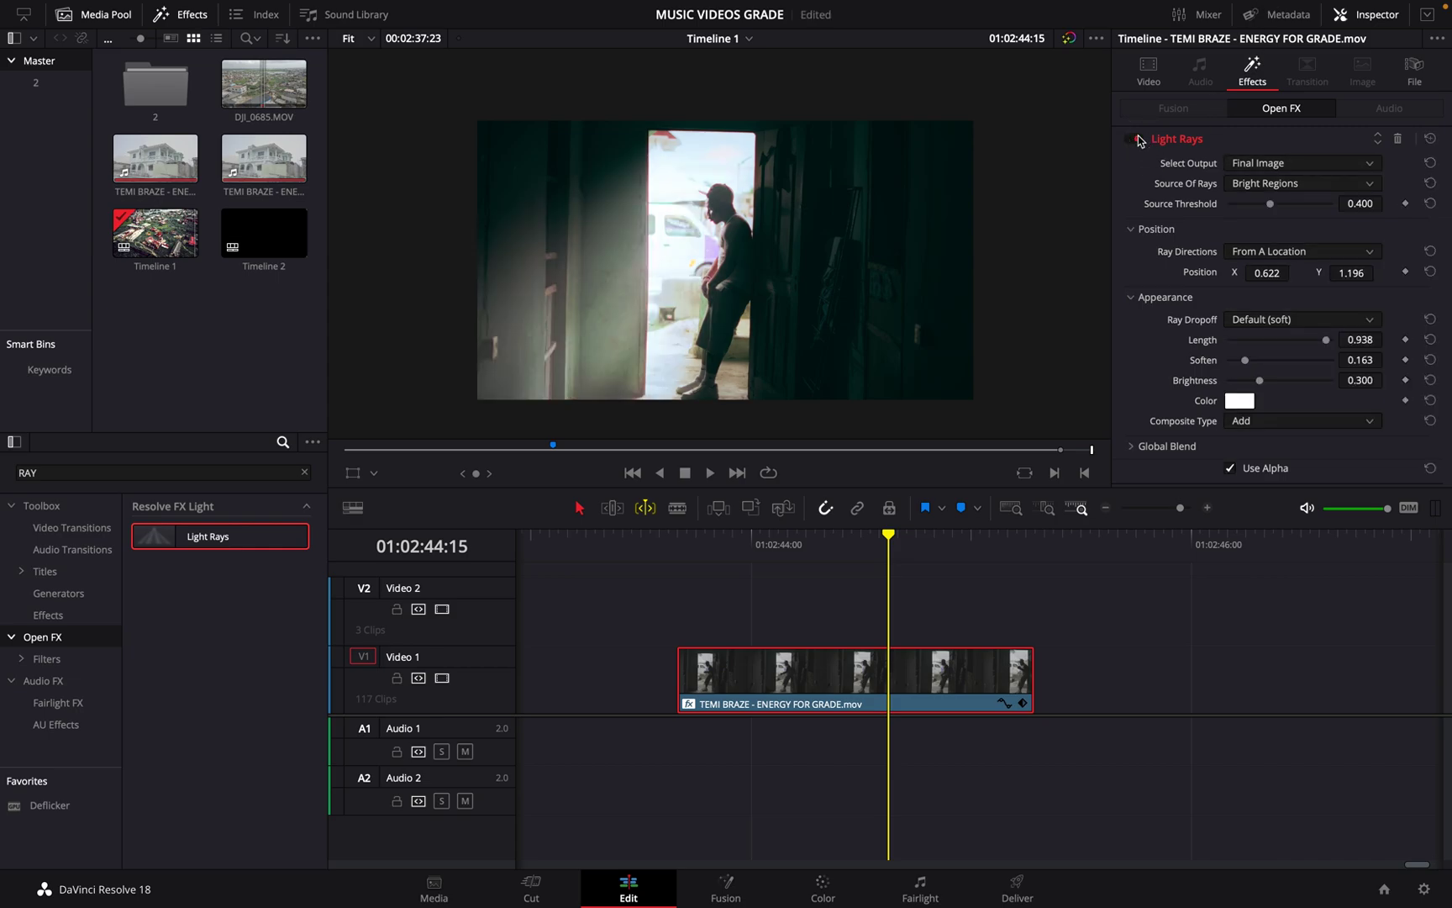